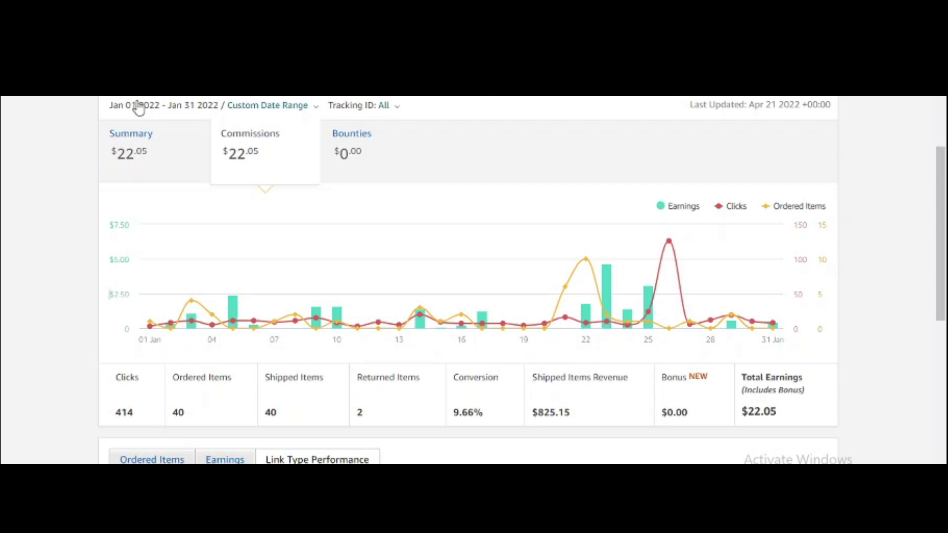
# Step: Apply a custom February 1–28, 2022 range to the Amazon Associates report
pyautogui.click(139, 108)
pyautogui.click(84, 104)
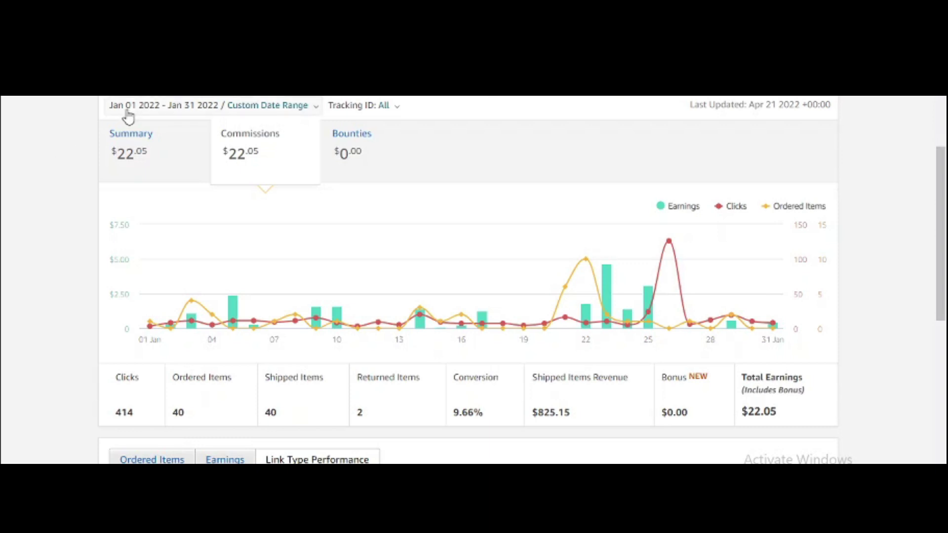
pyautogui.click(126, 106)
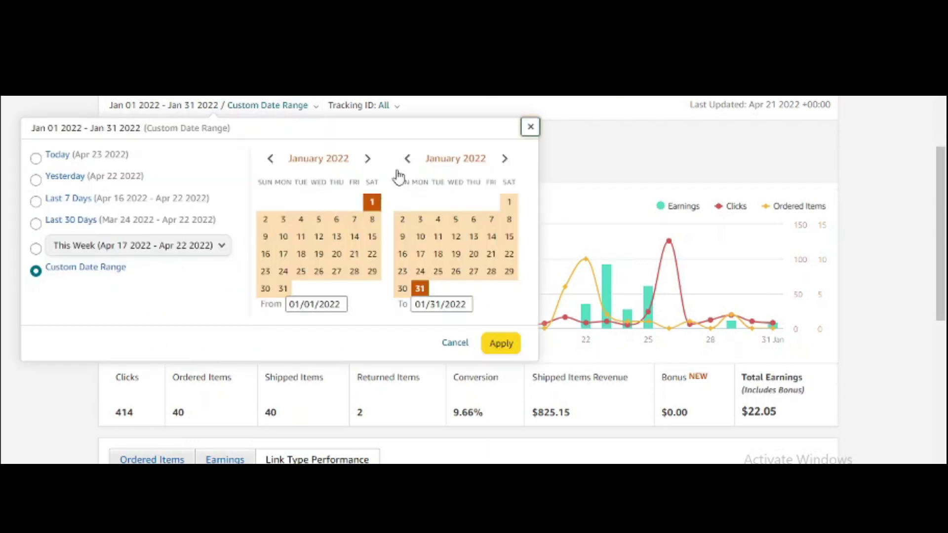
pyautogui.click(368, 157)
pyautogui.click(407, 158)
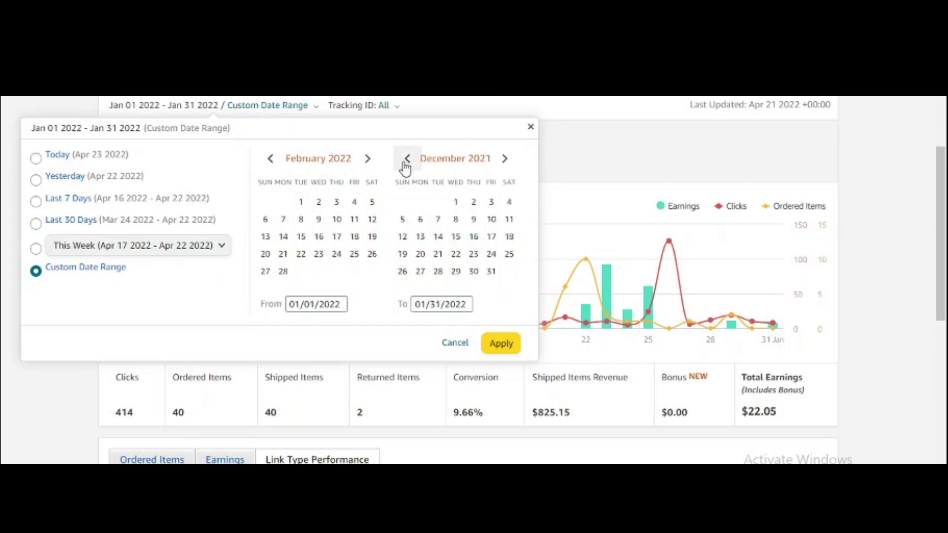
pyautogui.click(504, 158)
pyautogui.click(504, 158)
pyautogui.click(301, 202)
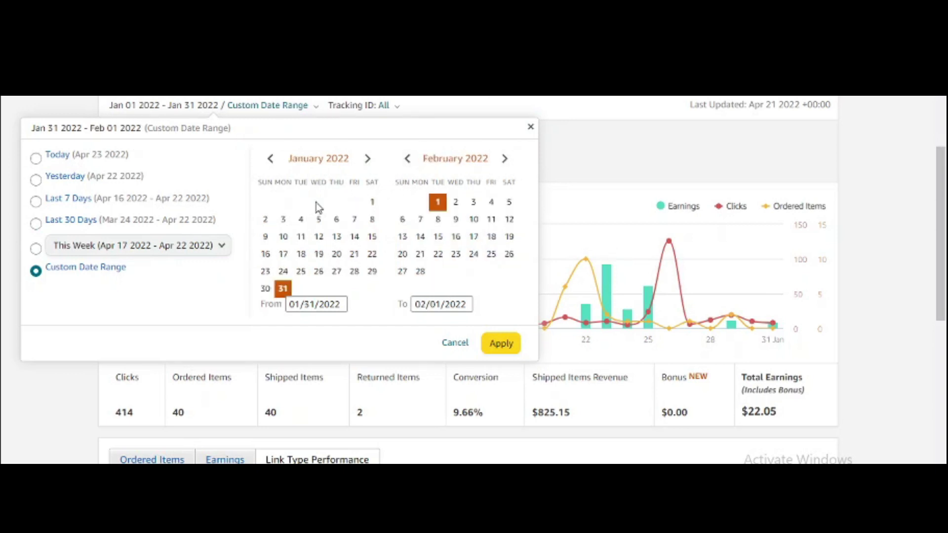
pyautogui.click(419, 271)
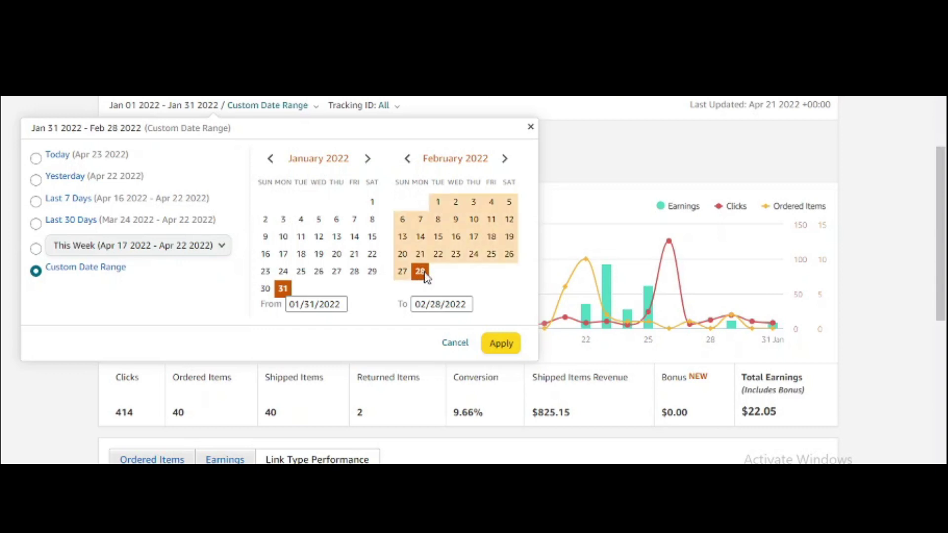
pyautogui.click(368, 158)
pyautogui.click(300, 202)
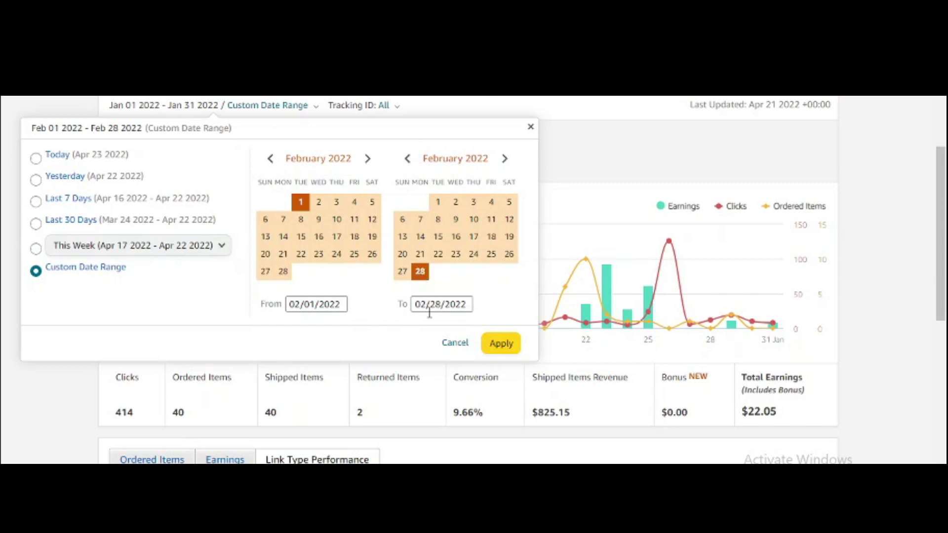
pyautogui.click(497, 345)
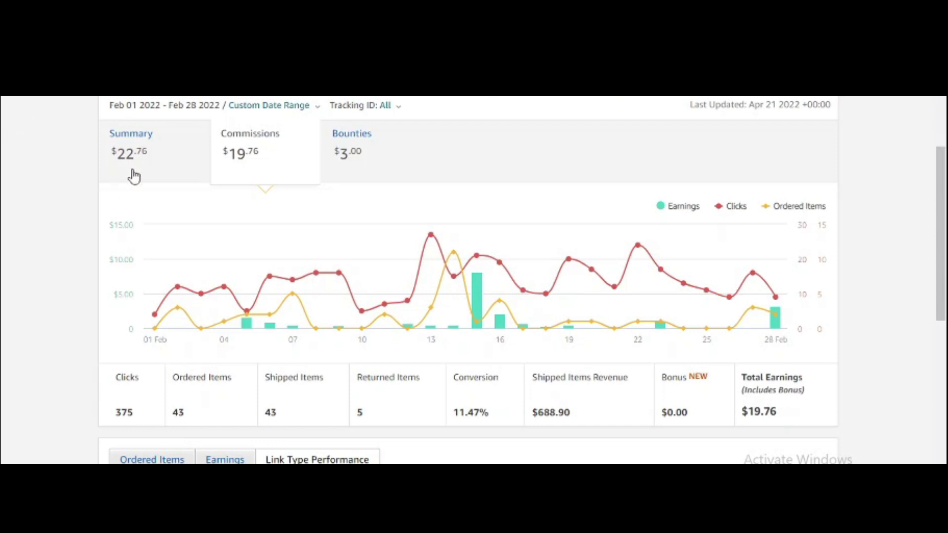
# Step: Apply a custom March 1–31, 2022 range to the Amazon Associates report
pyautogui.click(156, 105)
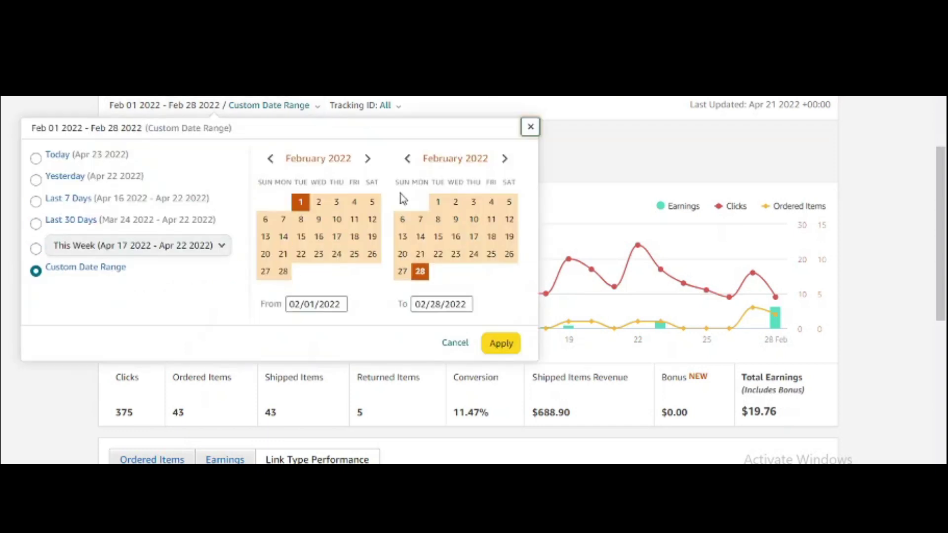
pyautogui.click(367, 158)
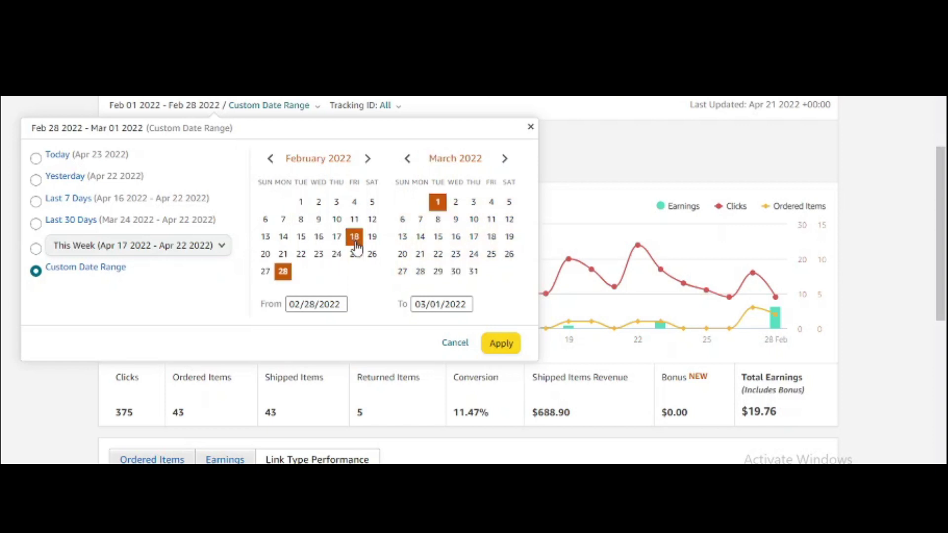
pyautogui.click(472, 272)
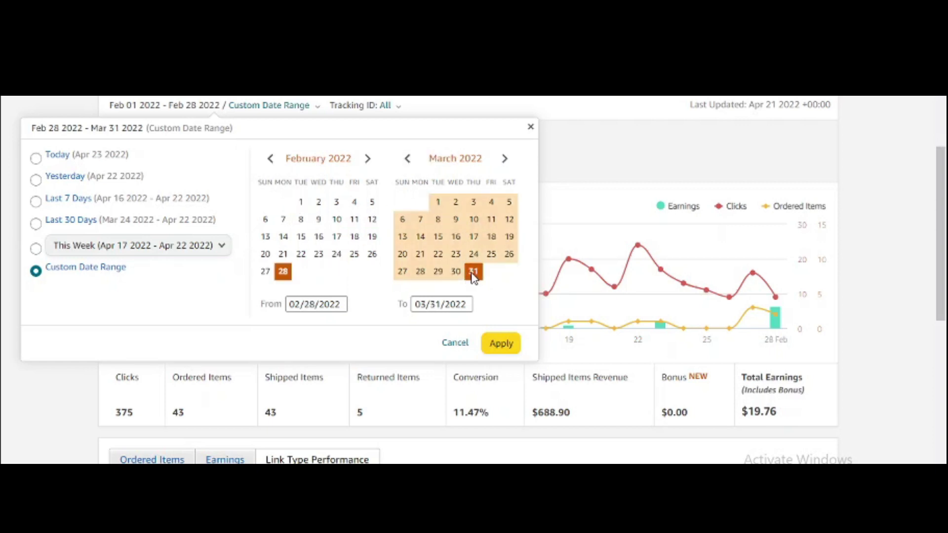
pyautogui.click(368, 157)
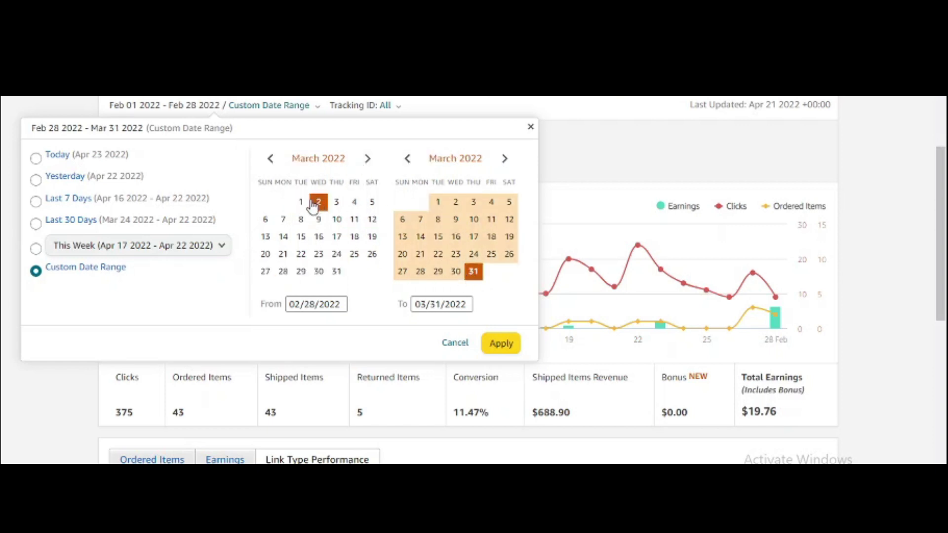
pyautogui.click(300, 201)
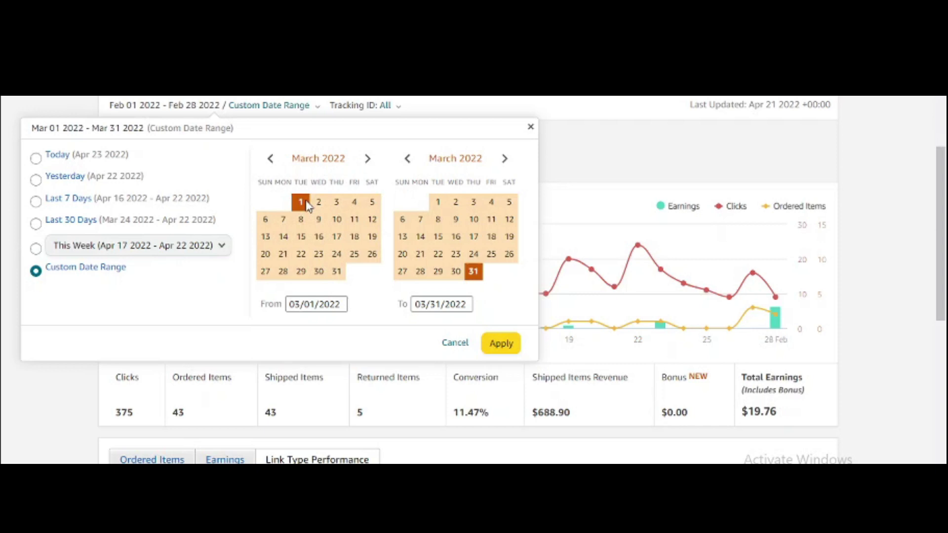
pyautogui.click(500, 342)
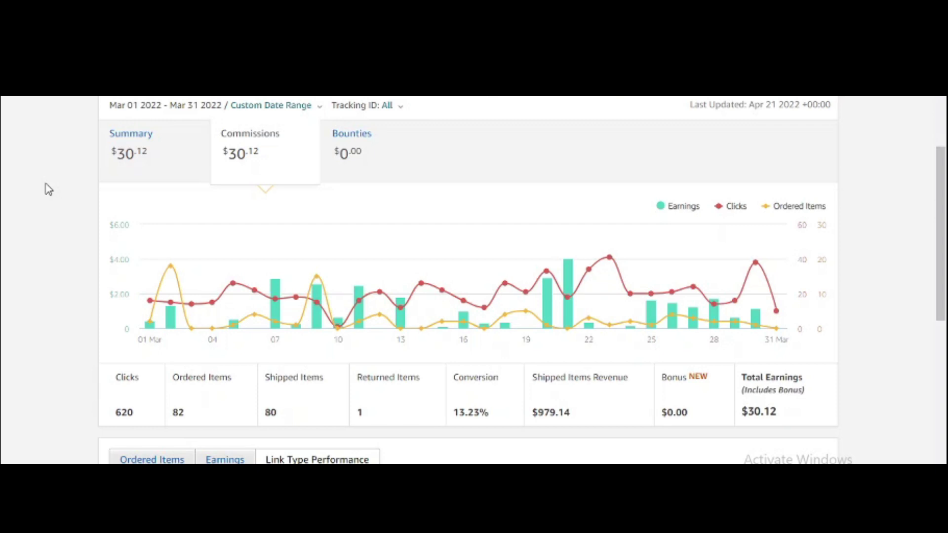
# Step: Pick April 1, 2022 as From and April 23, 2022 as To
pyautogui.click(149, 106)
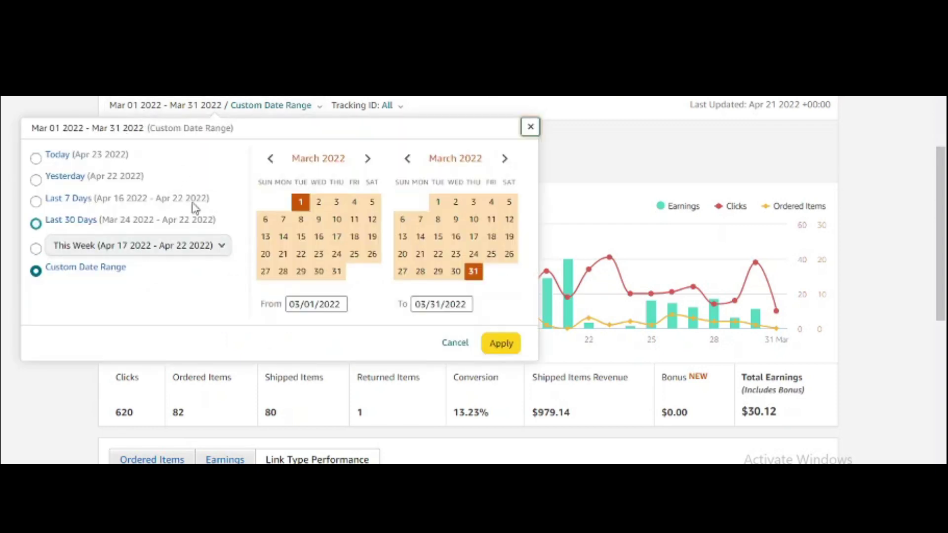
pyautogui.click(64, 101)
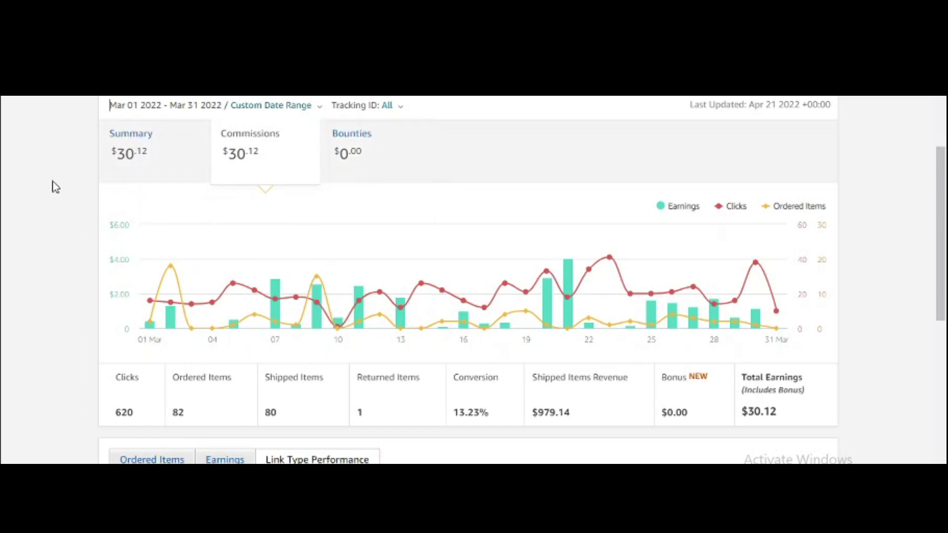
pyautogui.click(148, 107)
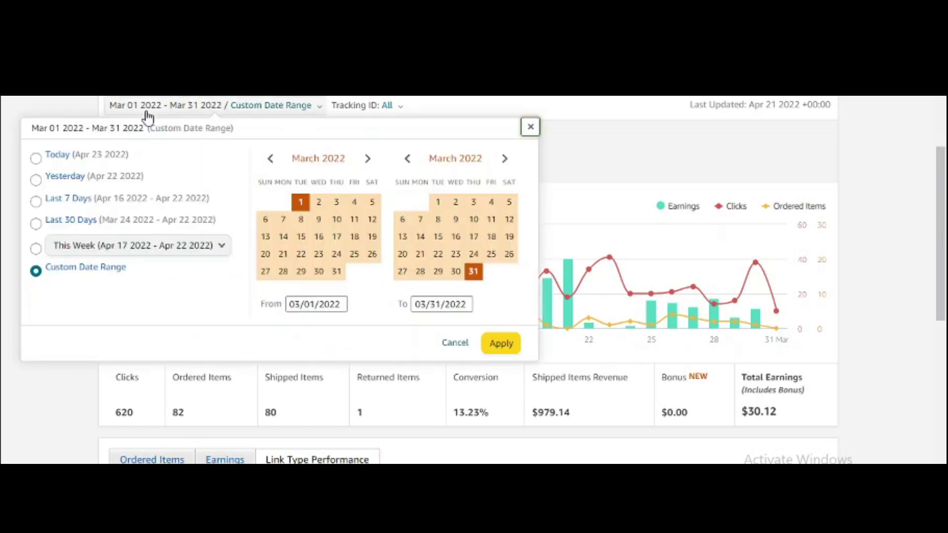
pyautogui.click(367, 158)
pyautogui.click(354, 201)
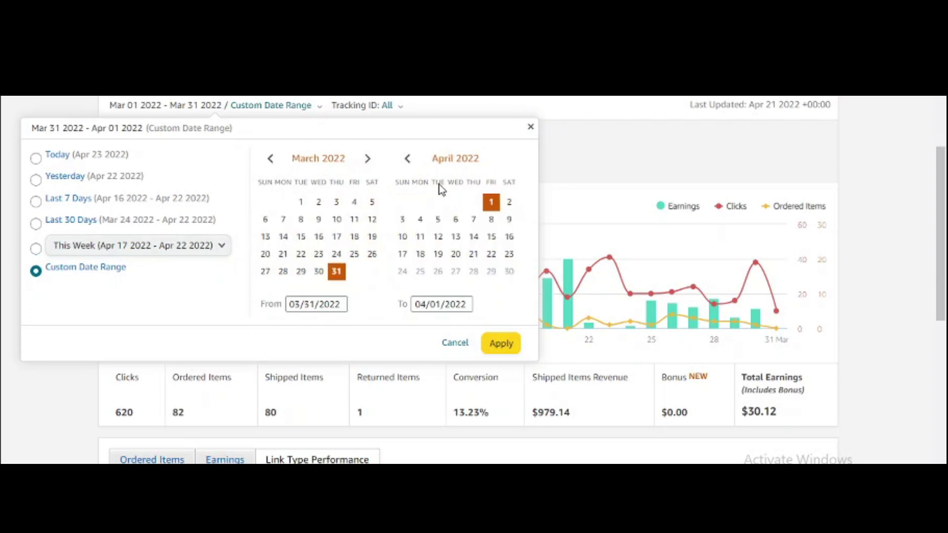
pyautogui.click(368, 158)
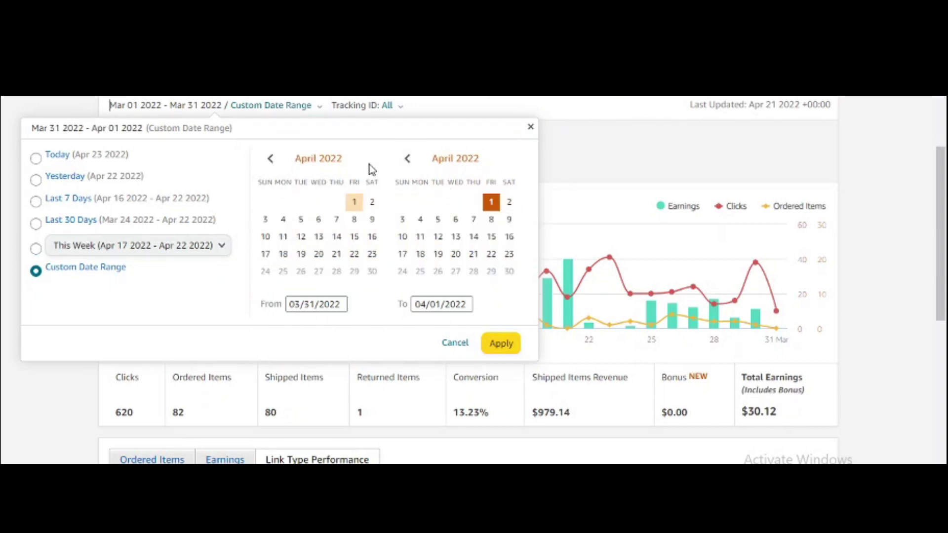
pyautogui.click(354, 202)
pyautogui.click(406, 158)
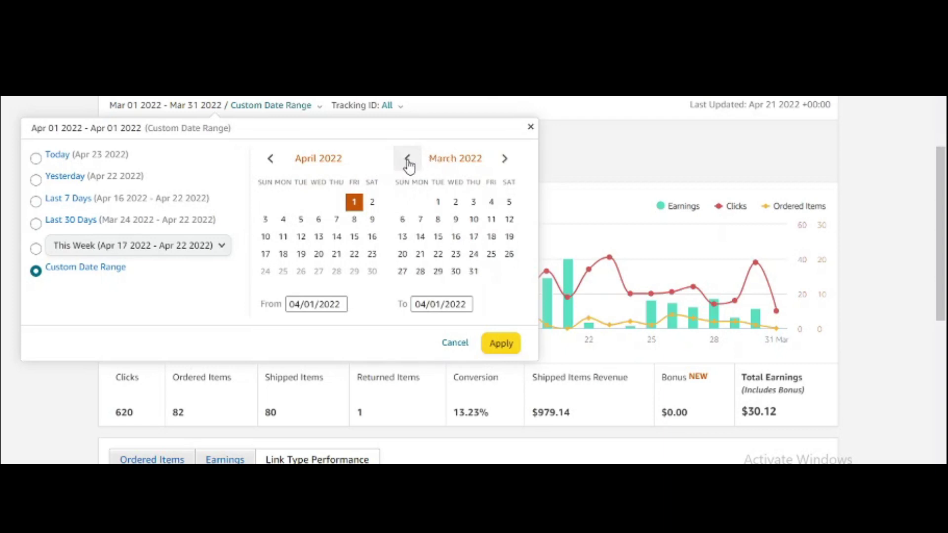
pyautogui.click(504, 158)
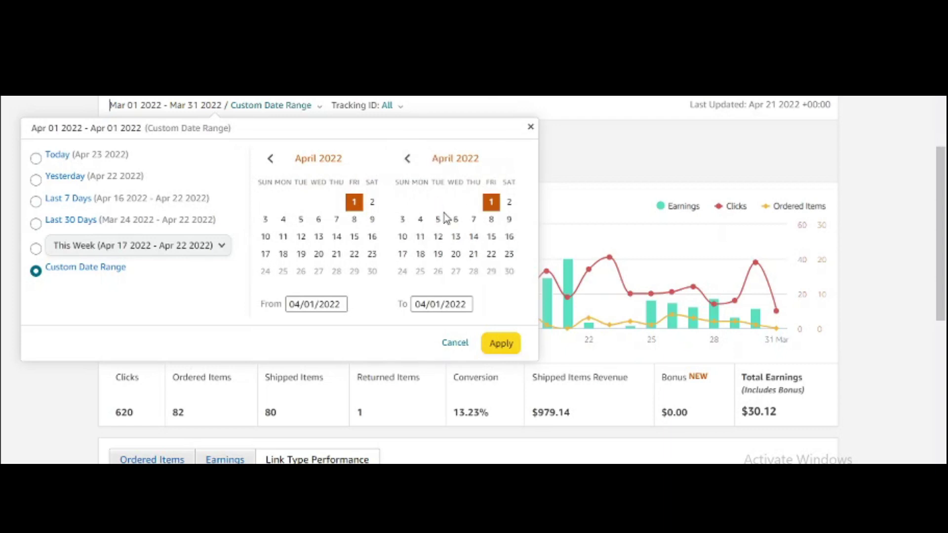
pyautogui.click(509, 254)
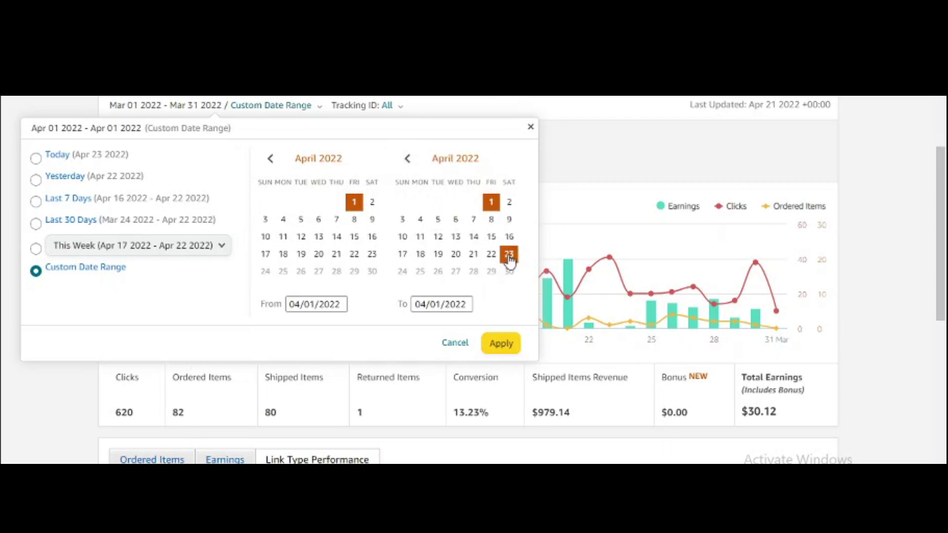
pyautogui.click(508, 257)
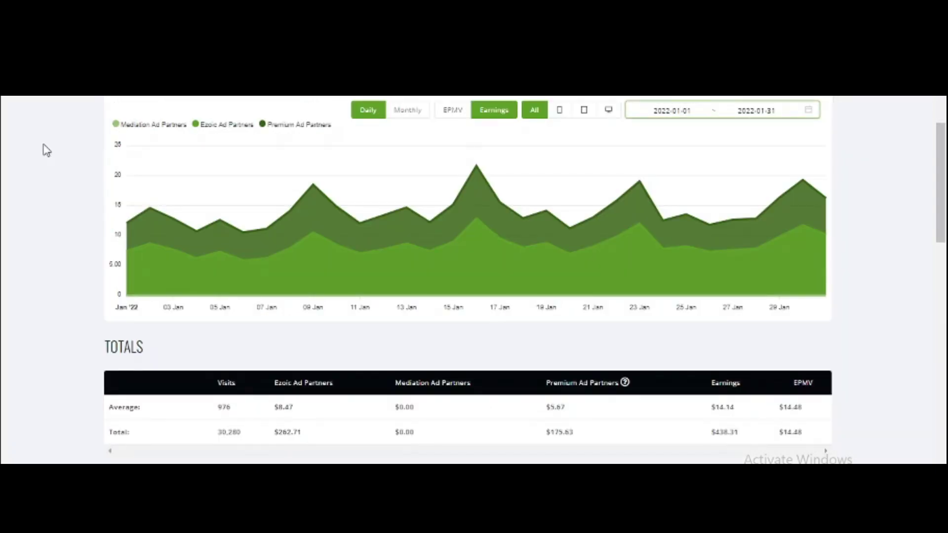
# Step: Check the Ezoic date picker and leave the range at January 1–31, 2022
pyautogui.click(666, 109)
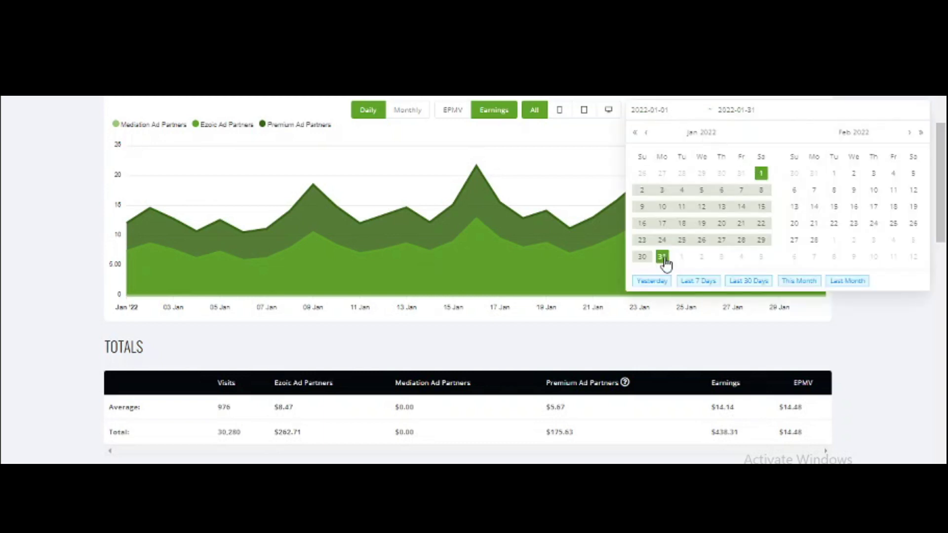
pyautogui.click(761, 176)
pyautogui.click(661, 257)
pyautogui.click(22, 234)
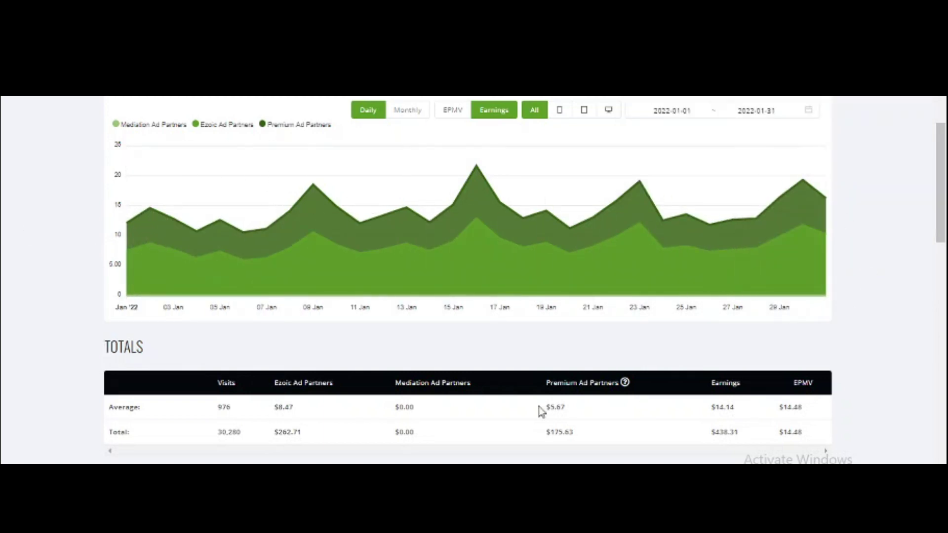
# Step: Review January totals ($438.31 earnings, 30,280 visits, $14.48 EPMV) and reopen the date calendar
pyautogui.moveTo(710, 433); pyautogui.dragTo(740, 433)
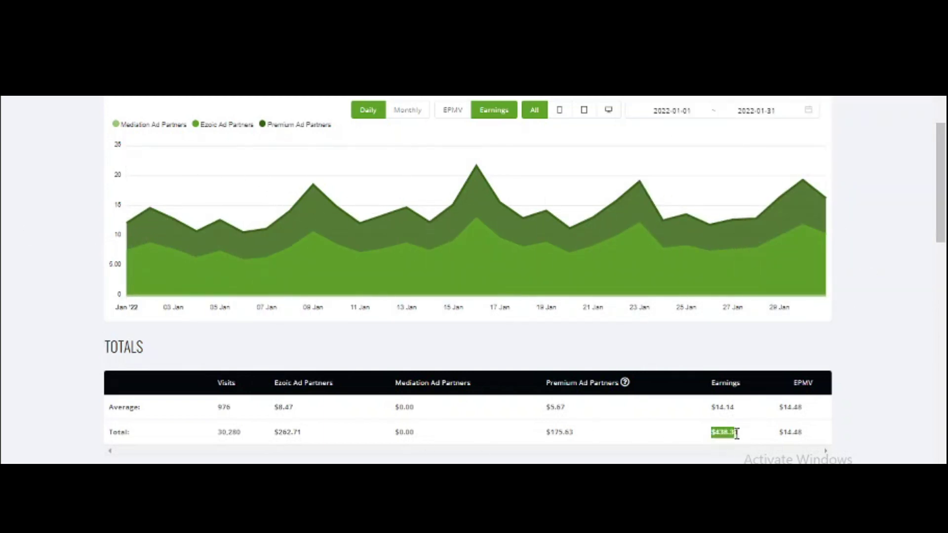
pyautogui.click(844, 408)
pyautogui.moveTo(219, 433); pyautogui.dragTo(243, 433)
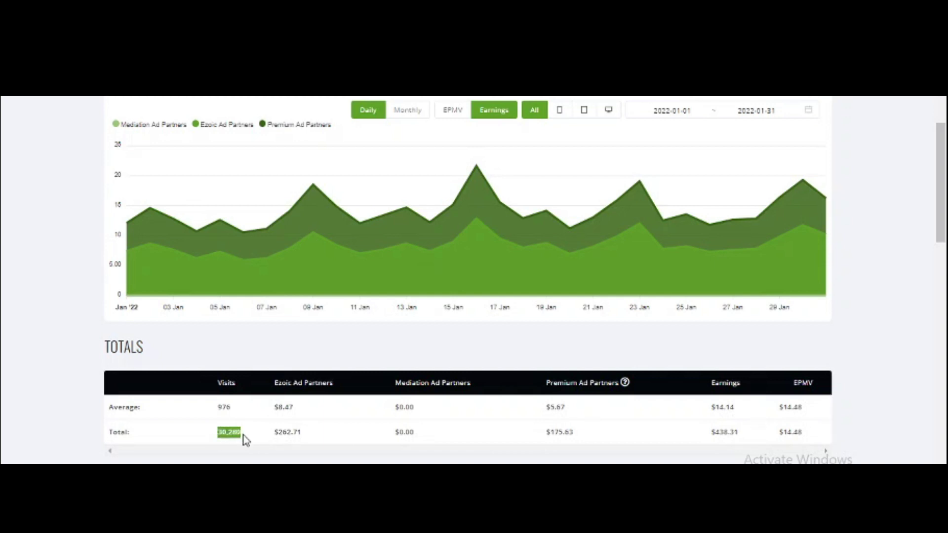
pyautogui.click(72, 345)
pyautogui.moveTo(806, 433); pyautogui.dragTo(778, 436)
pyautogui.doubleClick(224, 407)
pyautogui.click(236, 416)
pyautogui.click(690, 110)
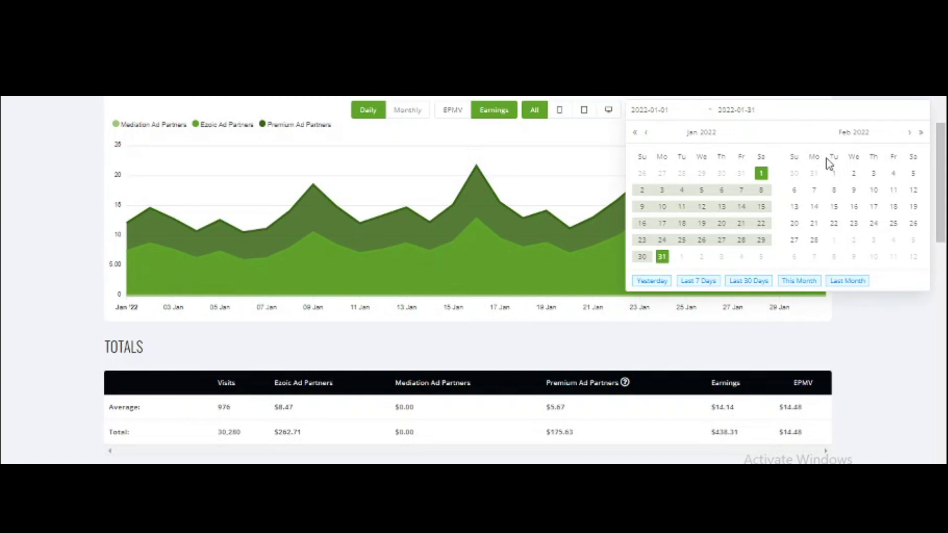
# Step: Switch the report to February 1–28, 2022 and highlight 32,619 total visits
pyautogui.click(834, 173)
pyautogui.click(814, 240)
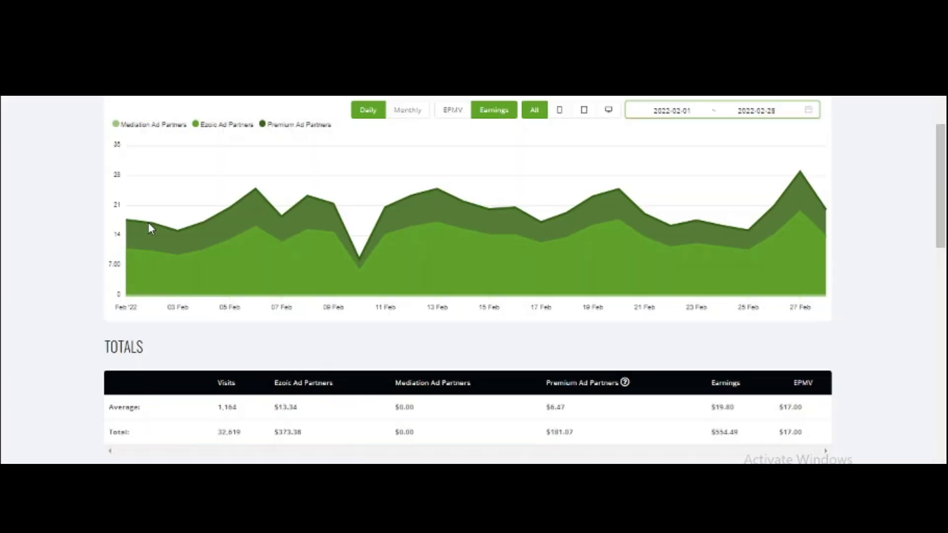
pyautogui.doubleClick(226, 432)
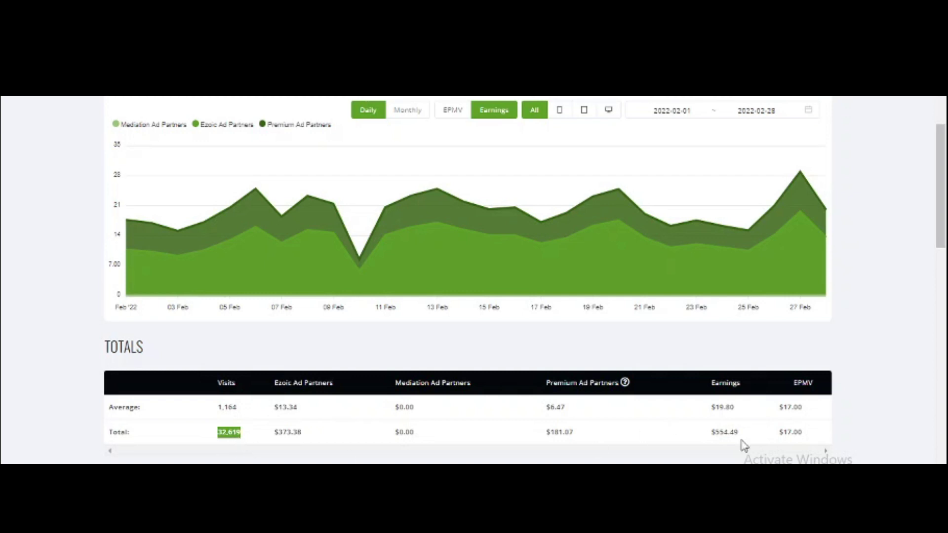
# Step: Highlight February's $554.49 total earnings and return to the date range field
pyautogui.moveTo(711, 432); pyautogui.dragTo(744, 434)
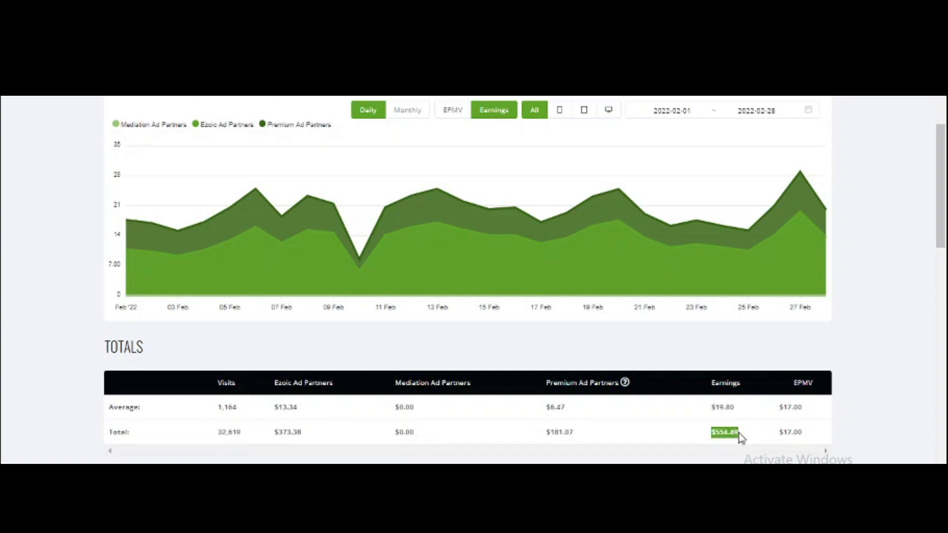
pyautogui.click(717, 443)
pyautogui.moveTo(709, 432); pyautogui.dragTo(807, 437)
pyautogui.click(753, 439)
pyautogui.click(808, 440)
pyautogui.click(676, 111)
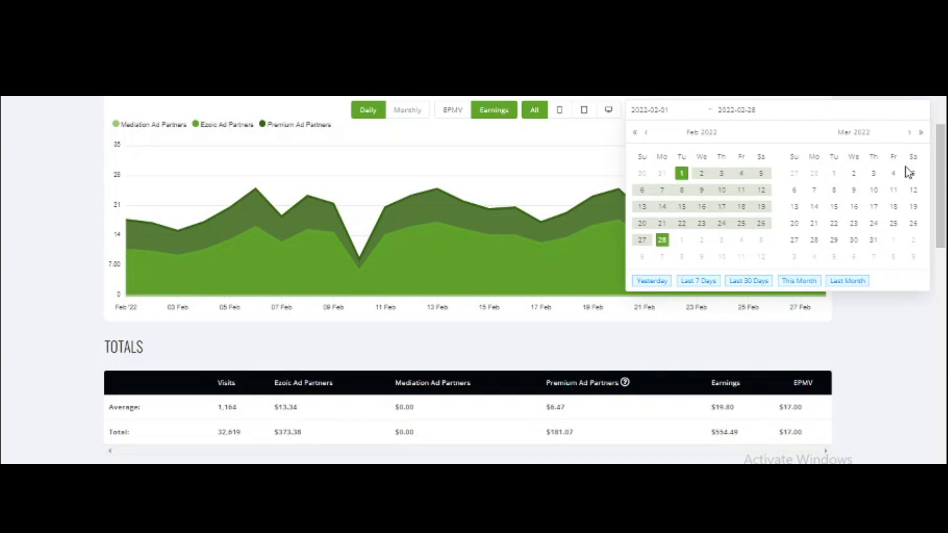
# Step: Set the range to March 1–31, 2022 and highlight 41,349 total visits
pyautogui.click(835, 178)
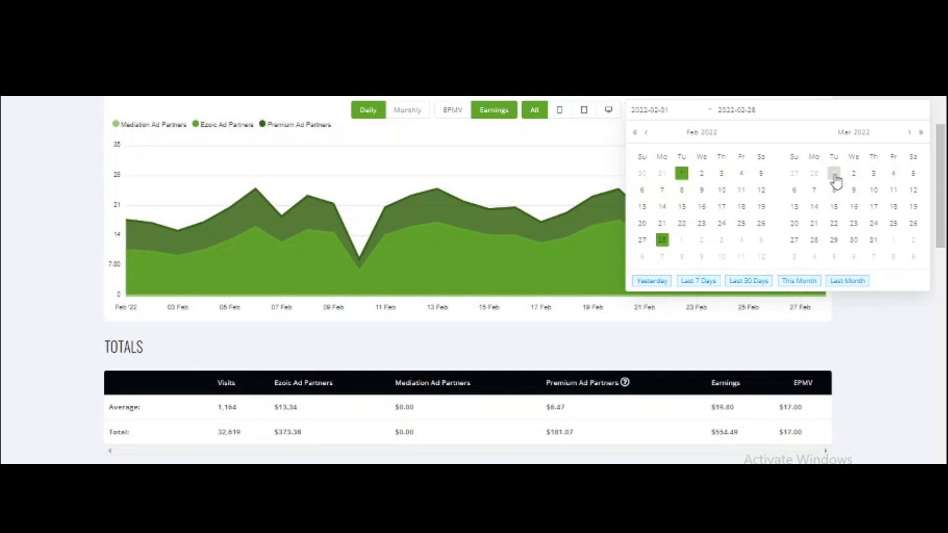
pyautogui.click(874, 241)
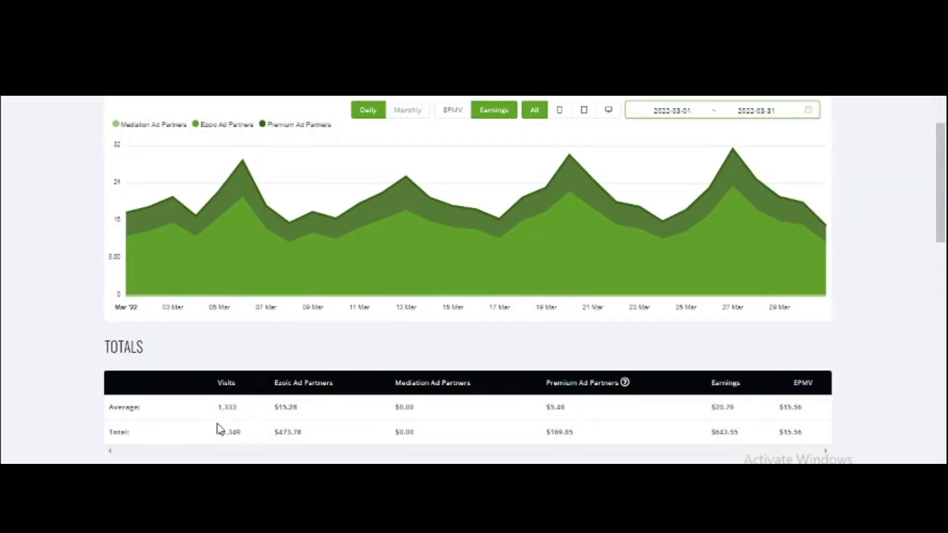
pyautogui.moveTo(217, 431); pyautogui.dragTo(249, 437)
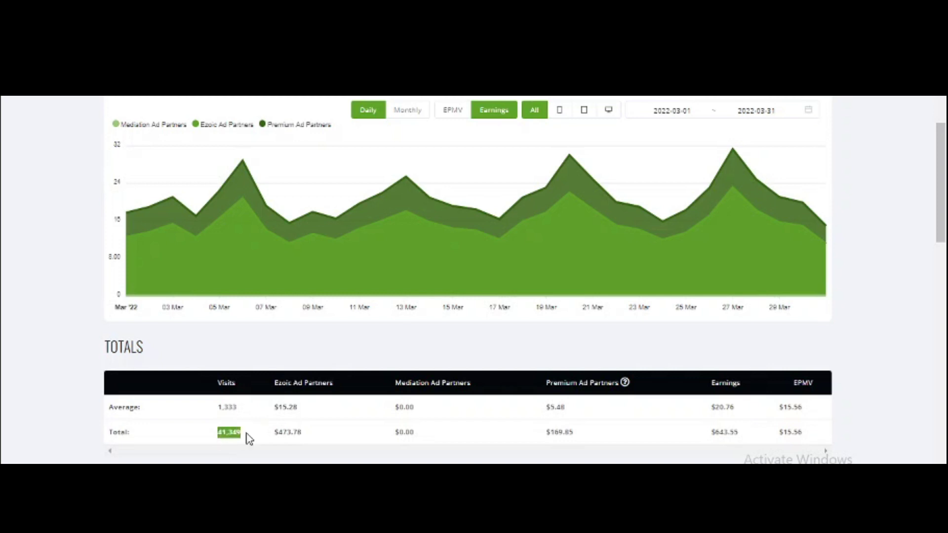
pyautogui.click(247, 437)
# Step: Highlight March's $643.55 earnings and $15.56 EPMV, then reopen the date calendar
pyautogui.moveTo(712, 434); pyautogui.dragTo(743, 437)
pyautogui.click(743, 438)
pyautogui.moveTo(777, 434); pyautogui.dragTo(811, 437)
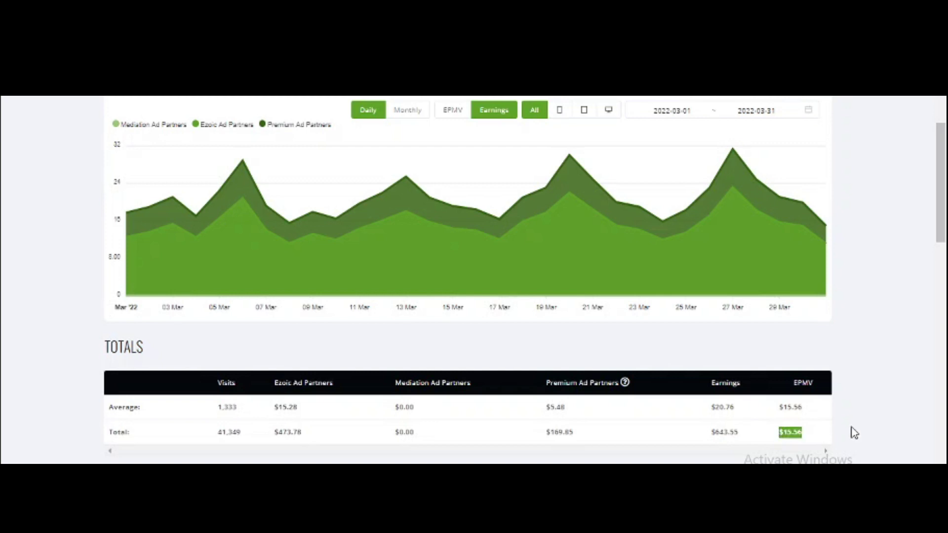
pyautogui.click(671, 434)
pyautogui.moveTo(709, 435); pyautogui.dragTo(744, 436)
pyautogui.click(855, 321)
pyautogui.click(664, 111)
pyautogui.click(664, 111)
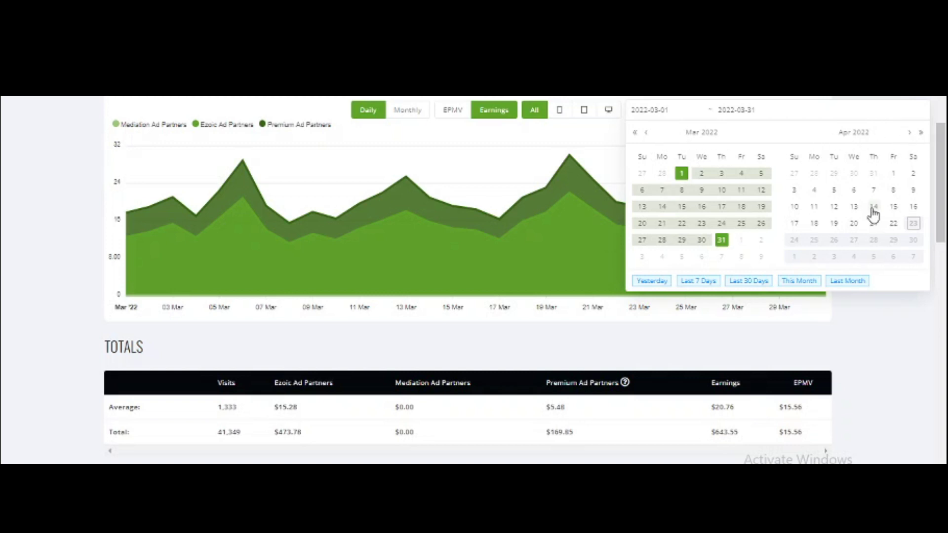
# Step: Choose the Last 30 Days range, 24 March to 22 April 2022
pyautogui.click(893, 223)
pyautogui.click(672, 110)
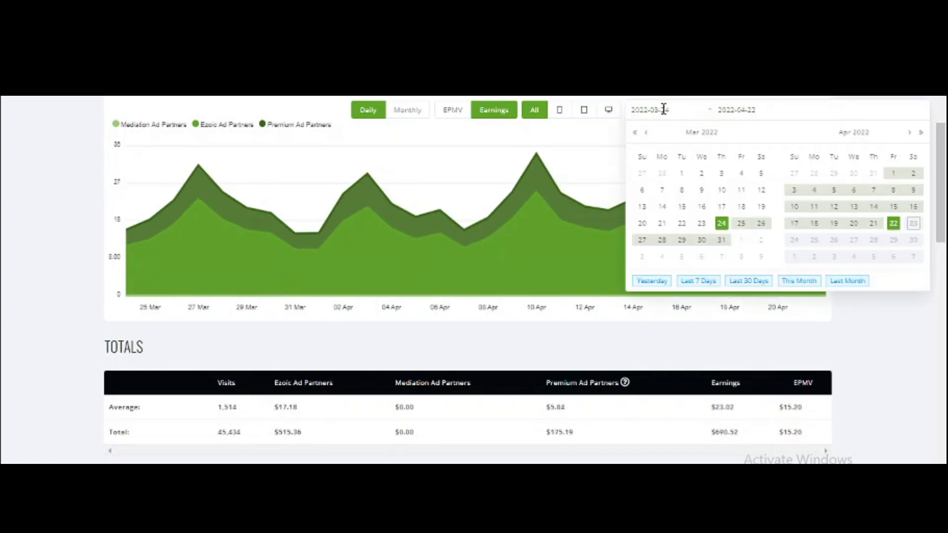
pyautogui.click(748, 281)
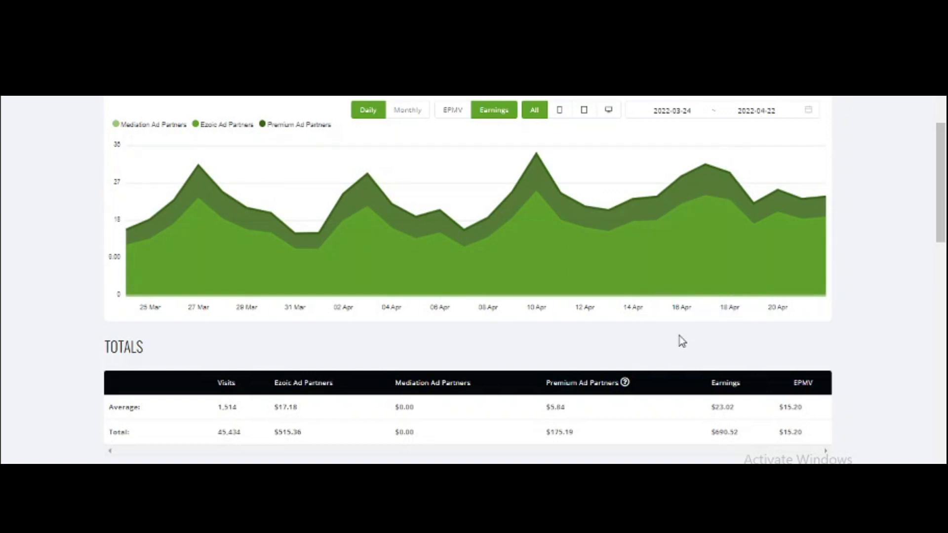
# Step: Highlight the $690.52 earnings total for the last 30 days
pyautogui.moveTo(708, 432); pyautogui.dragTo(756, 434)
pyautogui.click(683, 439)
pyautogui.moveTo(738, 433); pyautogui.dragTo(711, 433)
pyautogui.click(751, 438)
pyautogui.moveTo(744, 433); pyautogui.dragTo(713, 441)
pyautogui.click(712, 437)
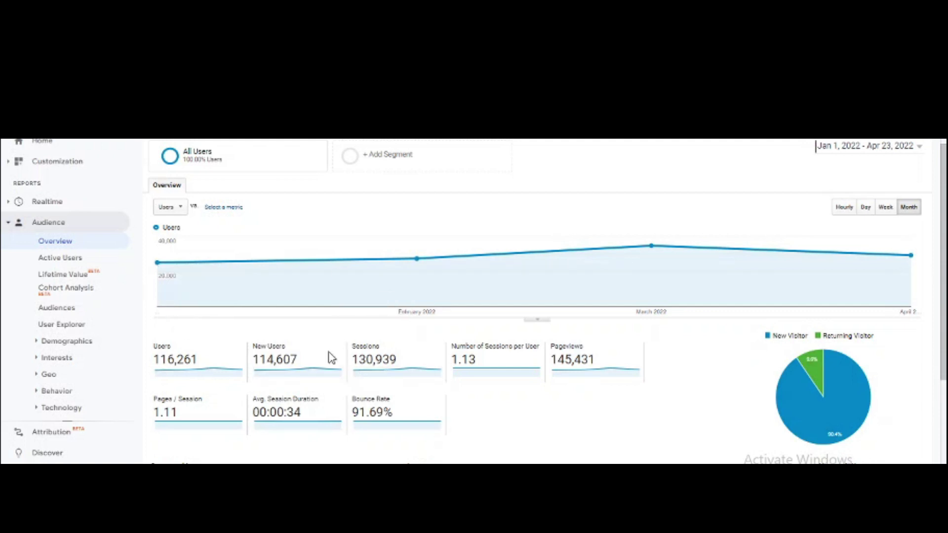
# Step: Chart Pageviews (145,431 total) in the January 1–April 23, 2022 audience overview
pyautogui.click(571, 370)
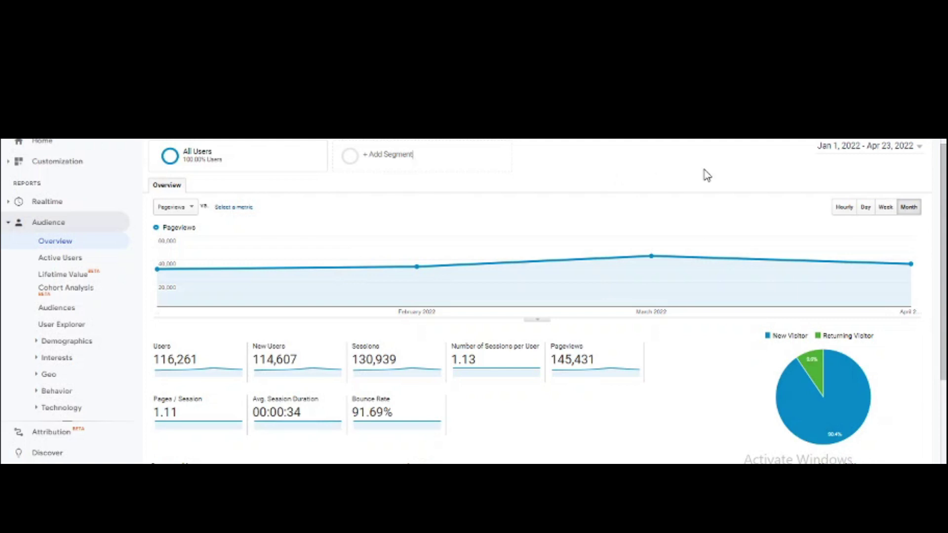
pyautogui.moveTo(942, 204); pyautogui.dragTo(942, 208)
pyautogui.scroll(1, 534, 297)
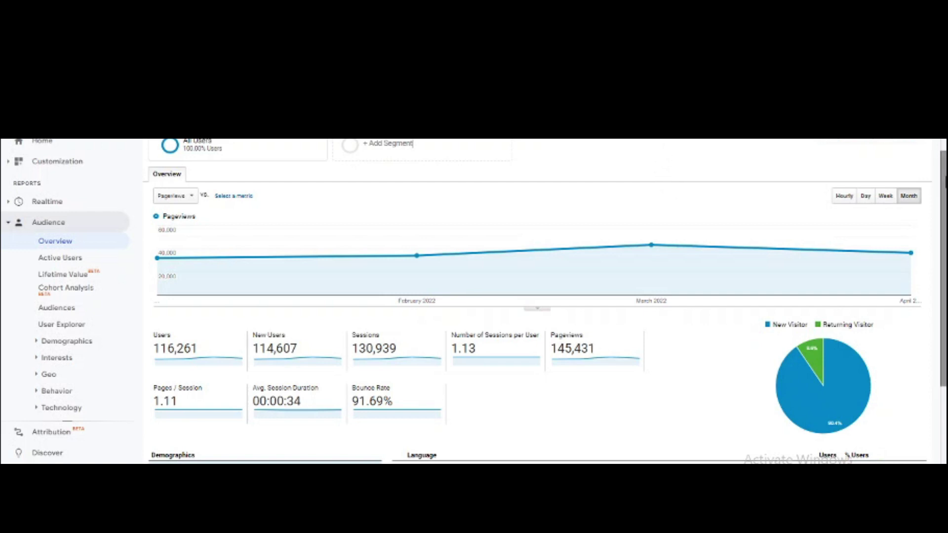
pyautogui.moveTo(942, 171); pyautogui.dragTo(943, 165)
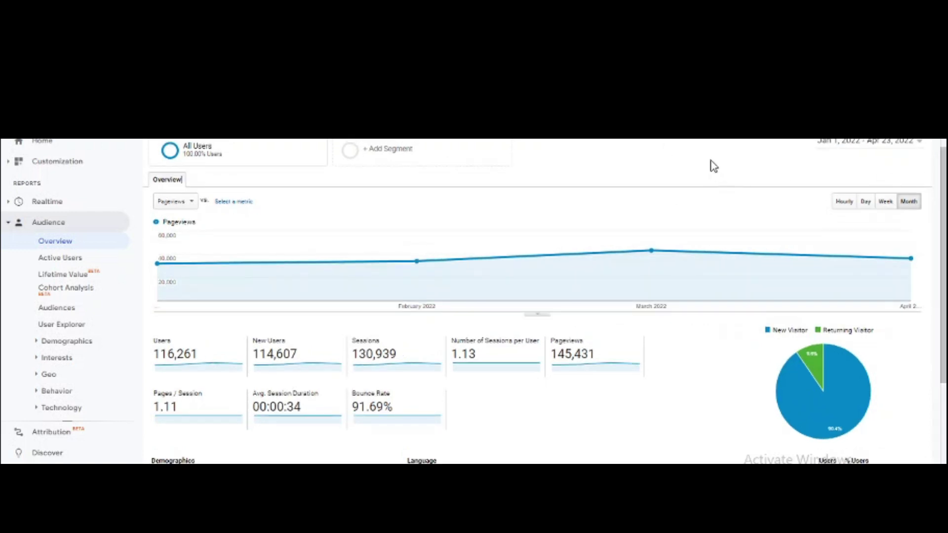